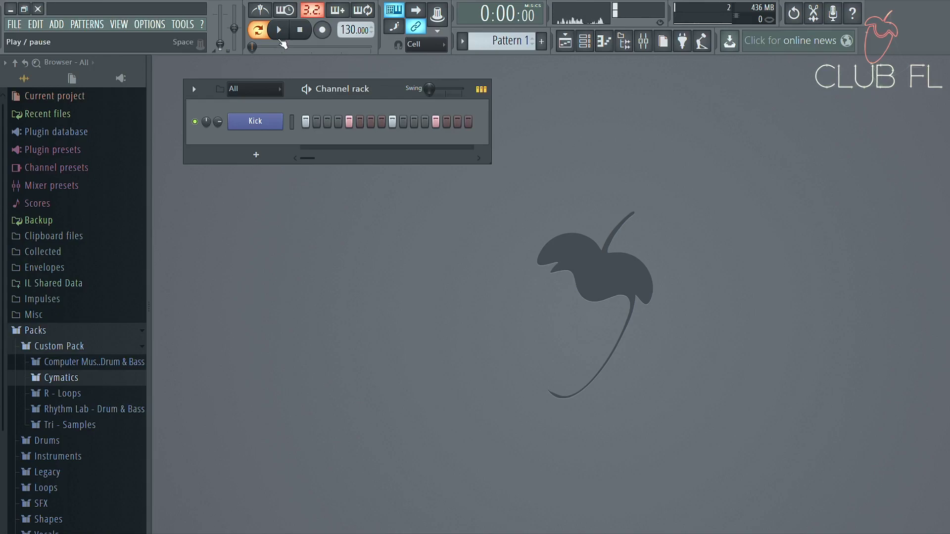
Step: Play the Kick pattern briefly, then stop playback
left_click(290, 35)
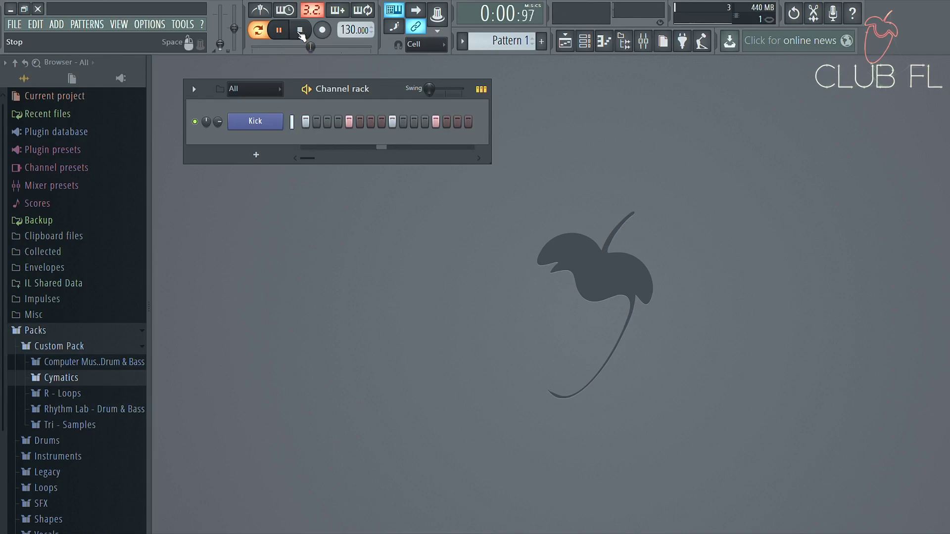
left_click(302, 33)
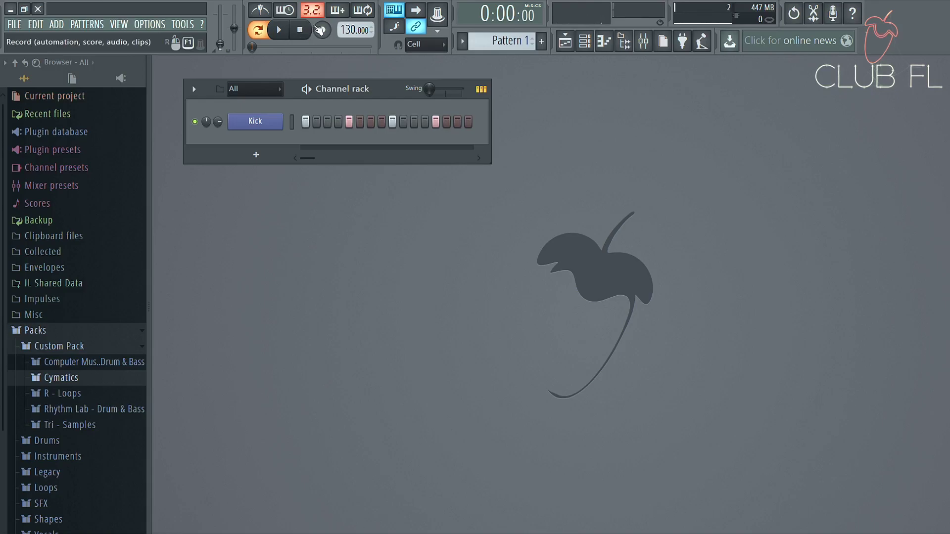
Step: Open Fruity Reeverb 2 on the Kick's mixer insert 1 and move its window aside
left_click(643, 43)
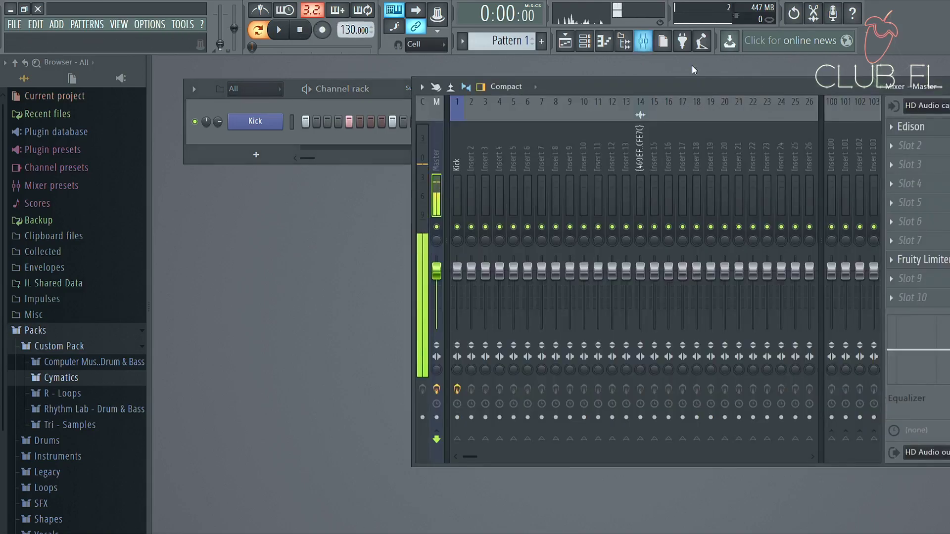
left_click(460, 160)
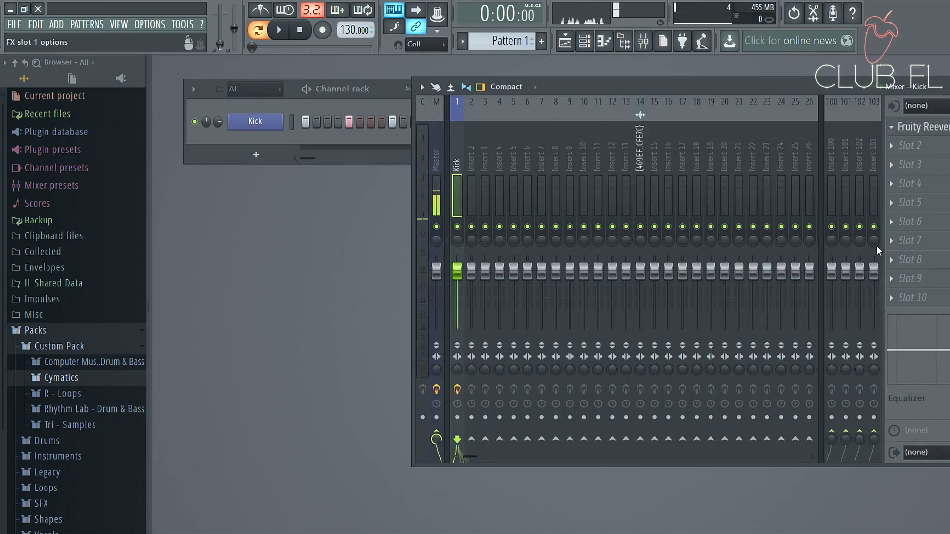
left_click(921, 127)
left_click_drag(347, 178, 401, 152)
left_click(278, 30)
left_click(299, 30)
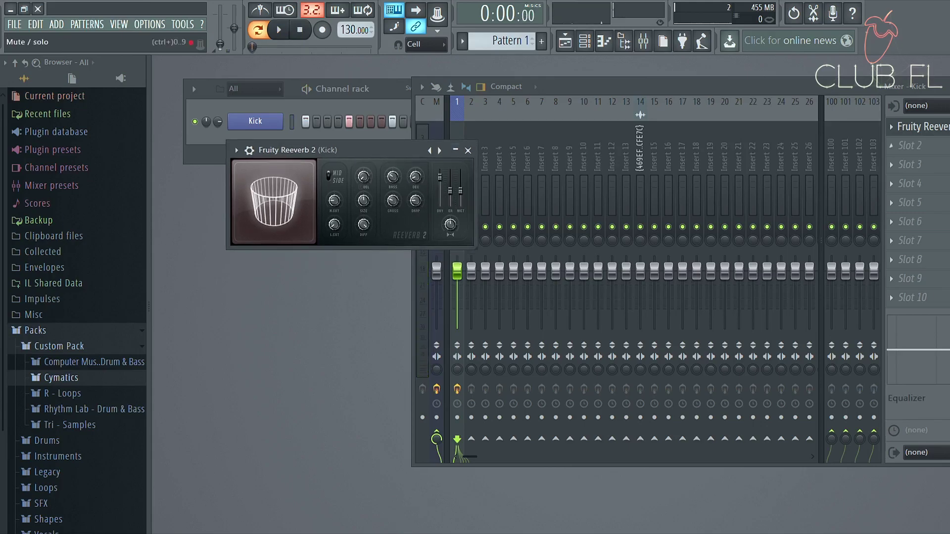
Step: Close the mixer, pull down the reverb's WET fader, and turn the PRE/DEL knob
key("F9")
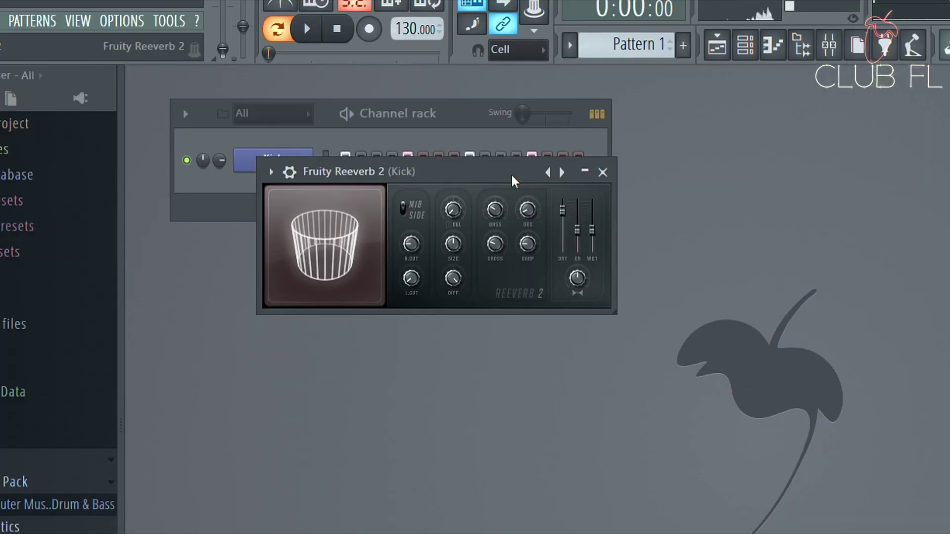
left_click_drag(592, 230, 592, 242)
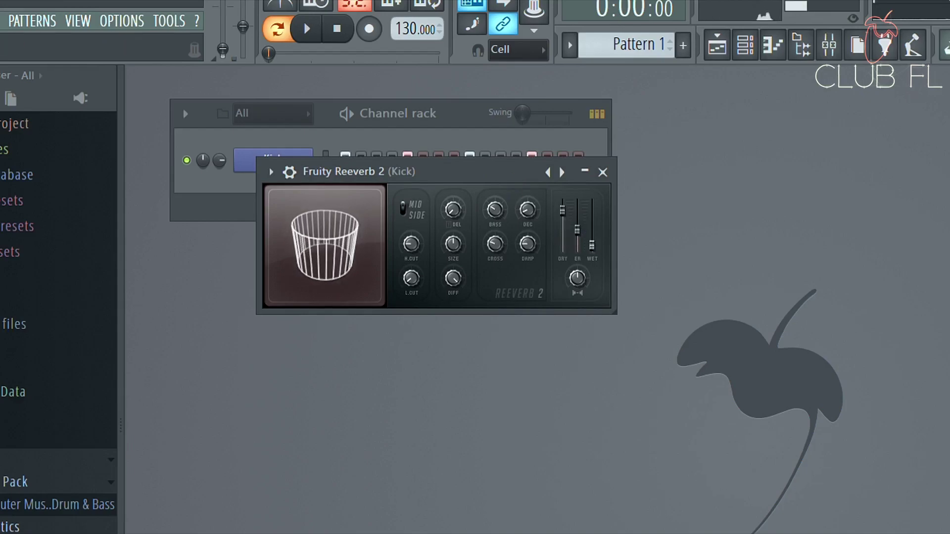
left_click(592, 247)
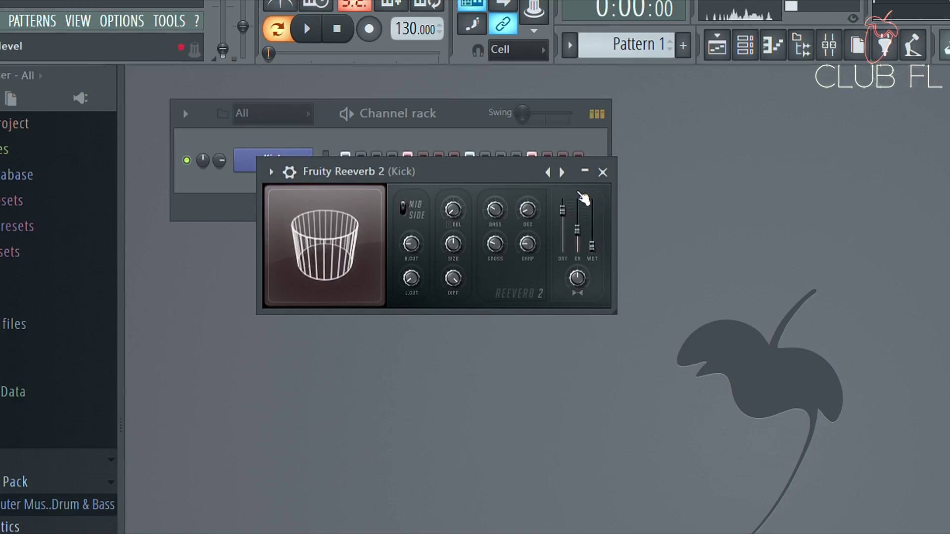
left_click_drag(484, 174, 503, 176)
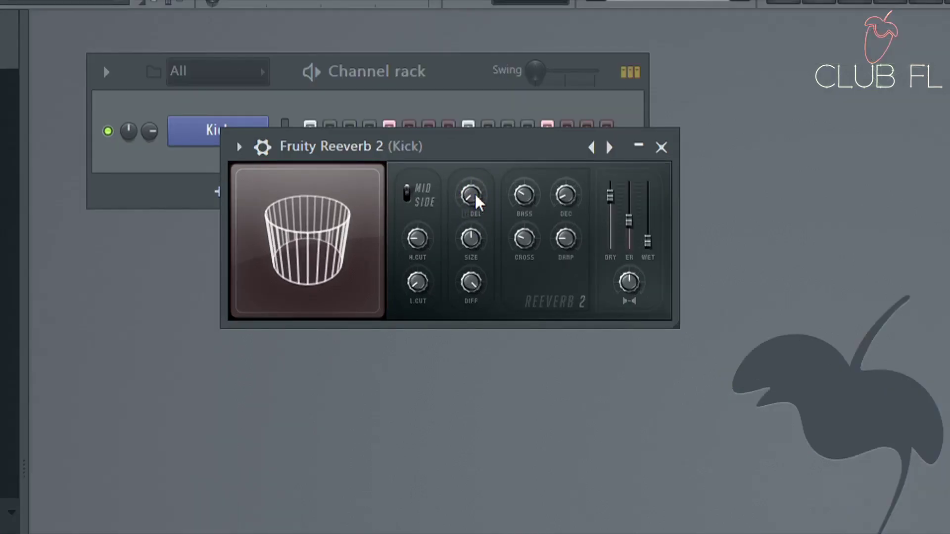
left_click_drag(475, 203, 464, 215)
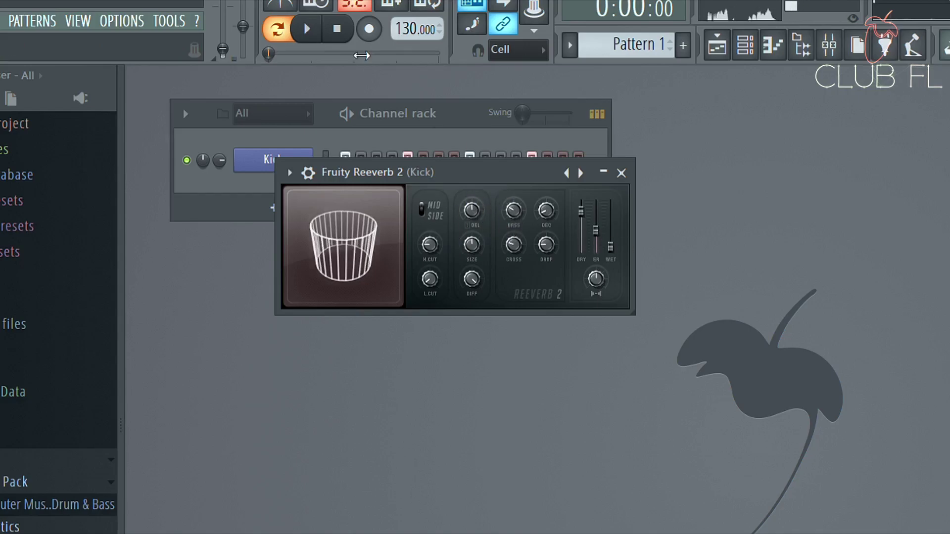
Step: Set the reverb pre-delay to 205 ms, auditioning the Kick before and after
key("space")
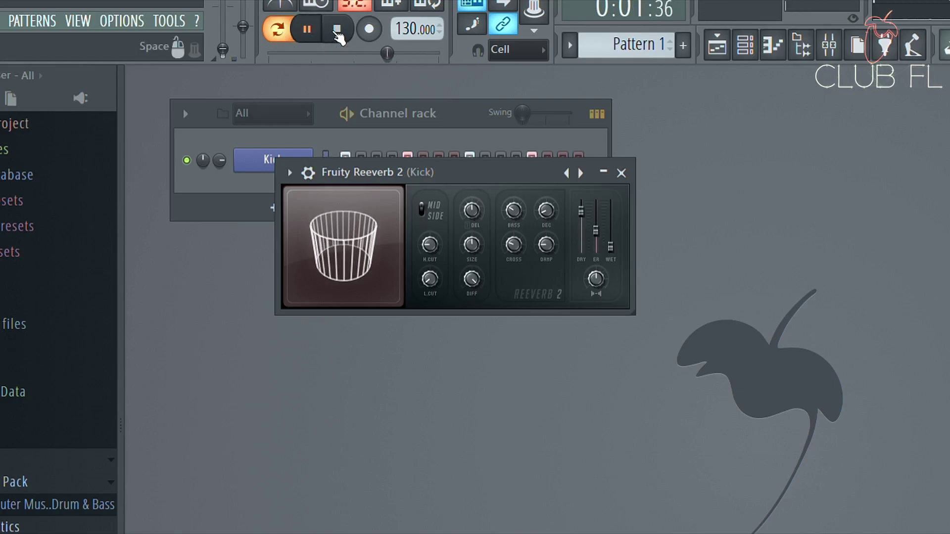
left_click(338, 31)
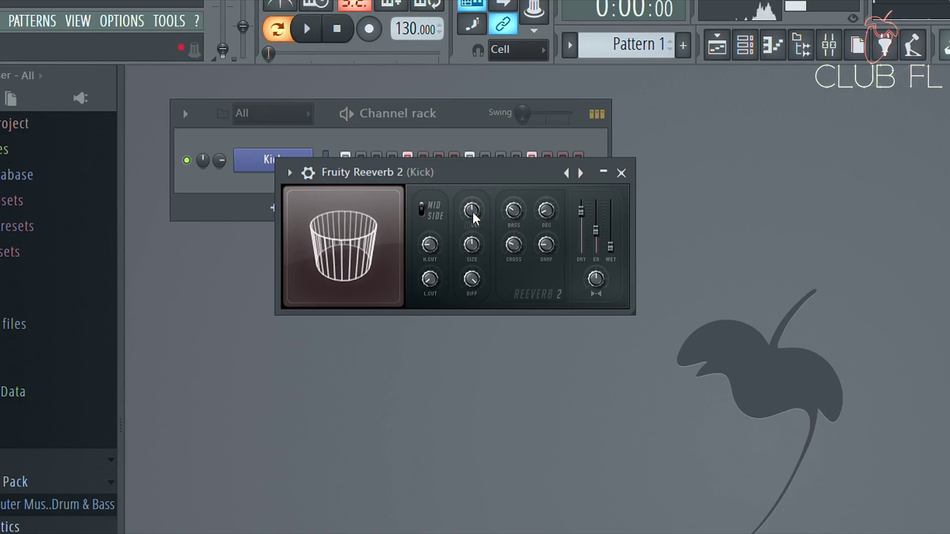
left_click_drag(475, 212, 475, 212)
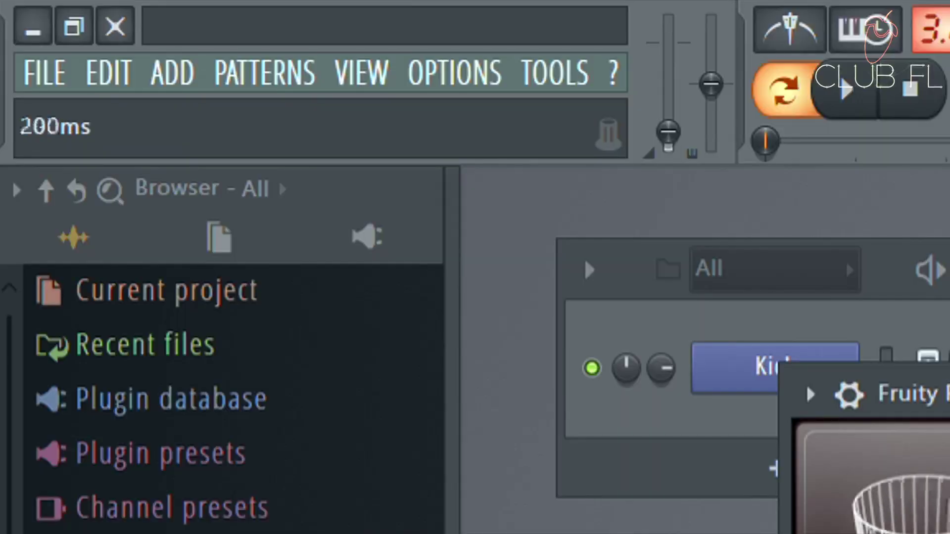
left_click_drag(471, 210, 471, 210)
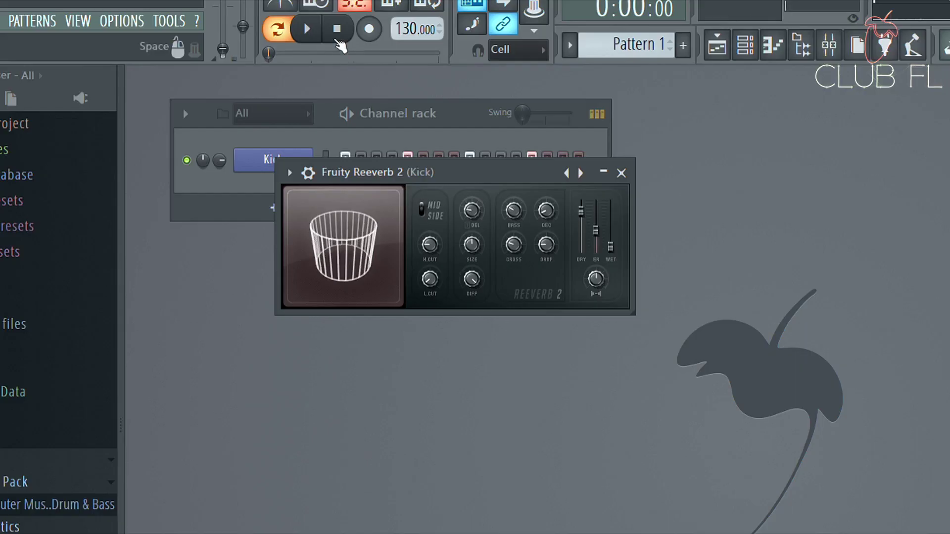
left_click(307, 29)
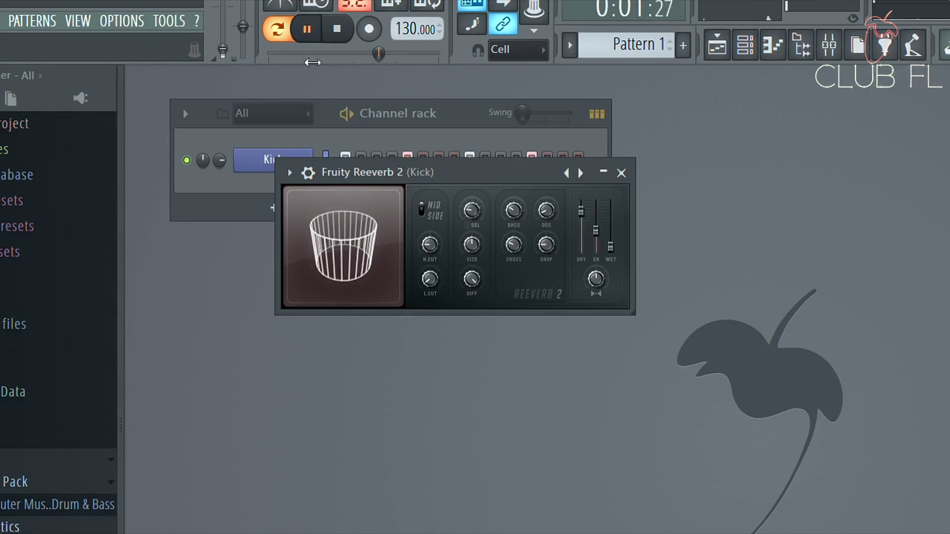
left_click(337, 29)
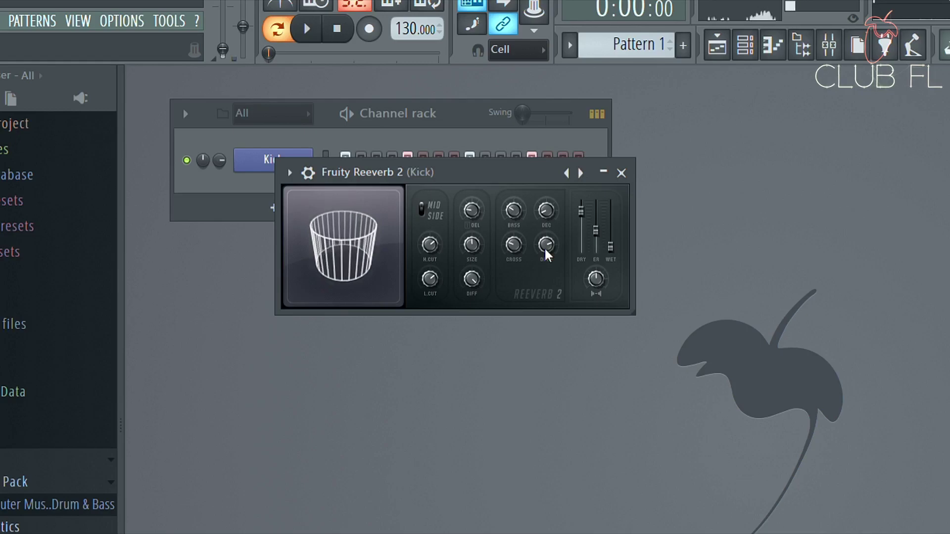
left_click(307, 29)
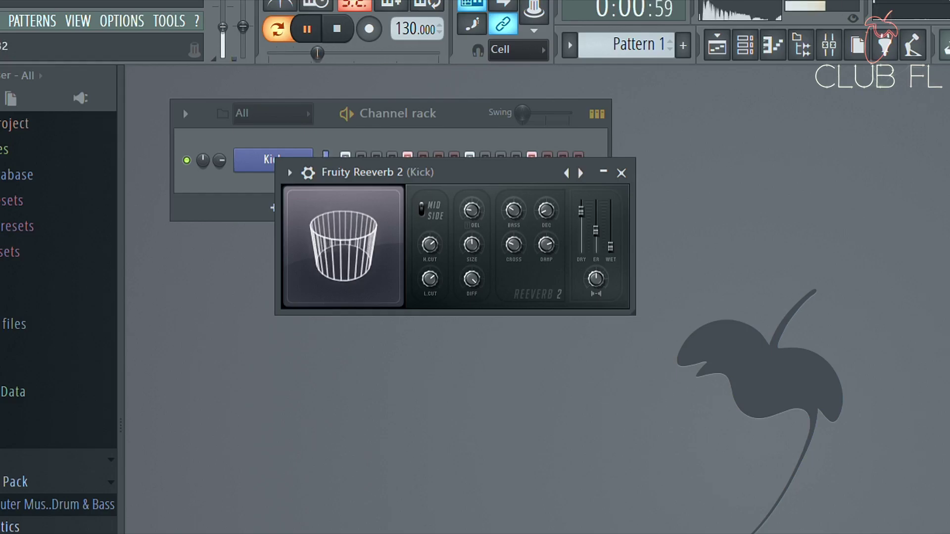
left_click(336, 31)
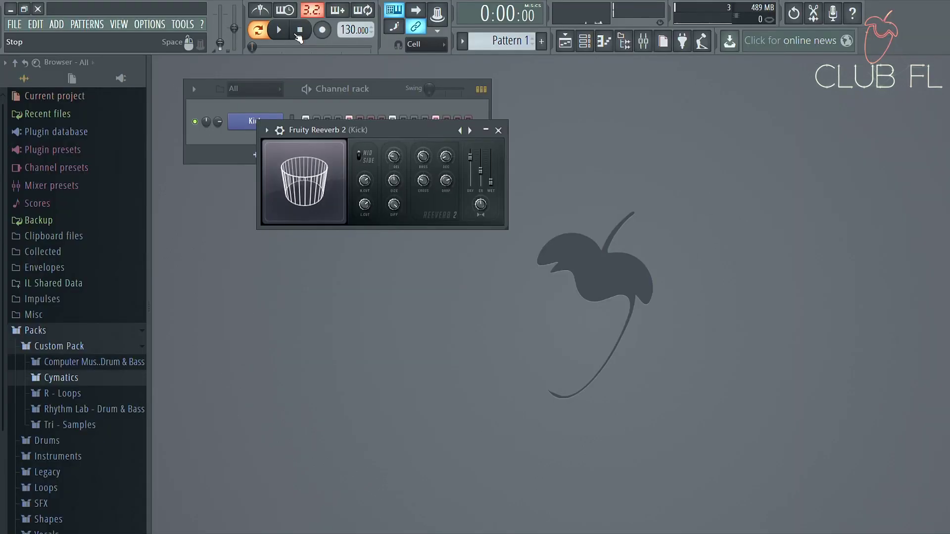
left_click_drag(407, 132, 413, 130)
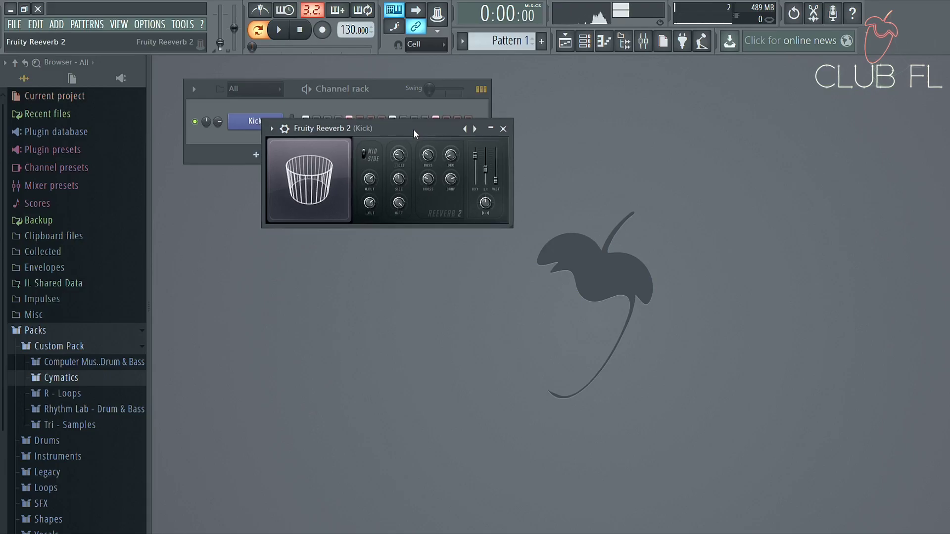